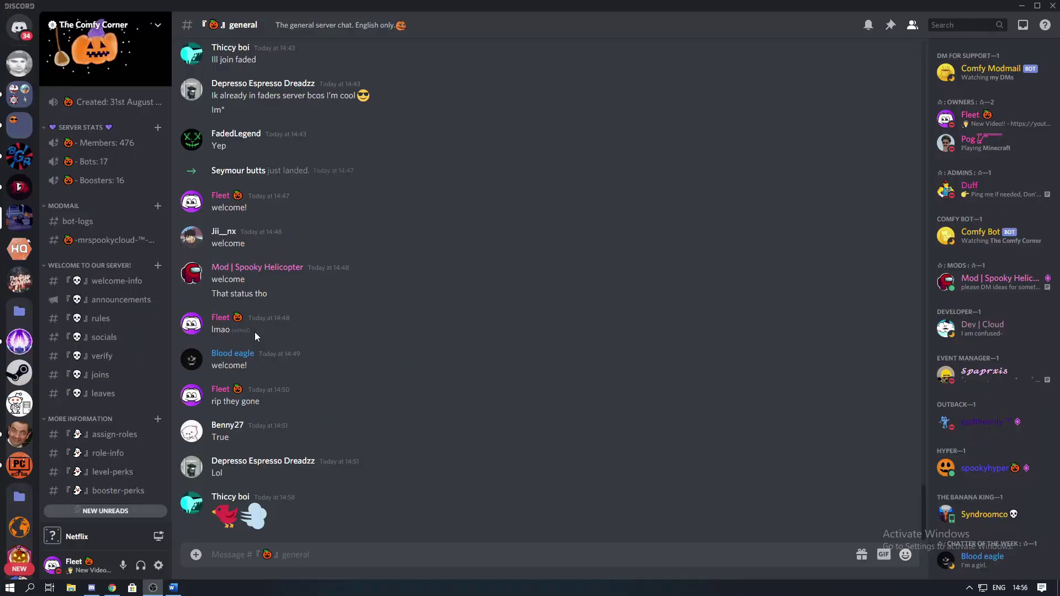
Step: Choose the Fleet's Fantasy server as the one to add the YAGPDB.xyz bot to
mouse_move(234, 335)
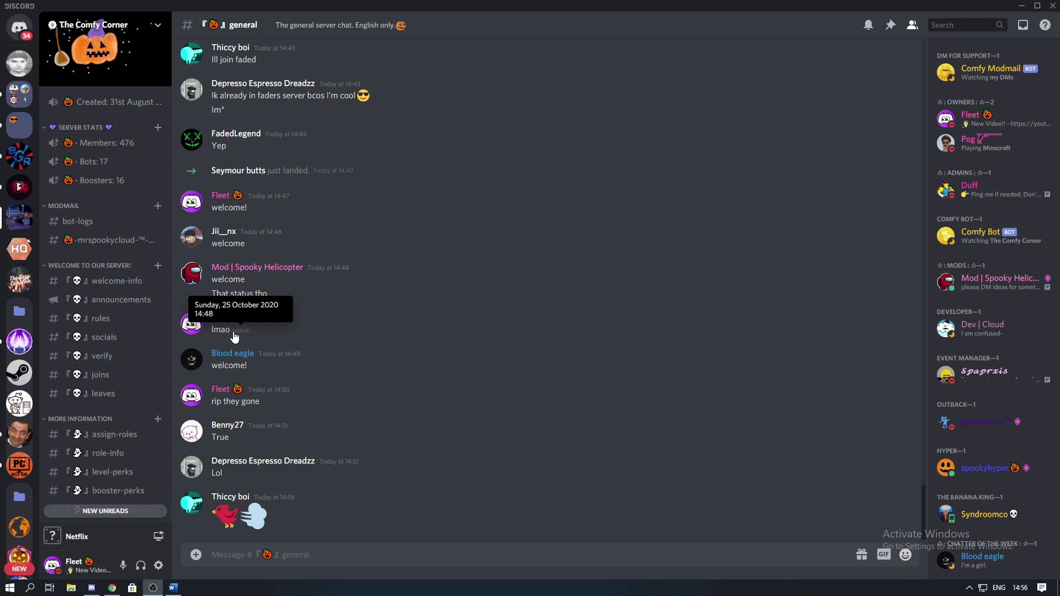
left_click(414, 257)
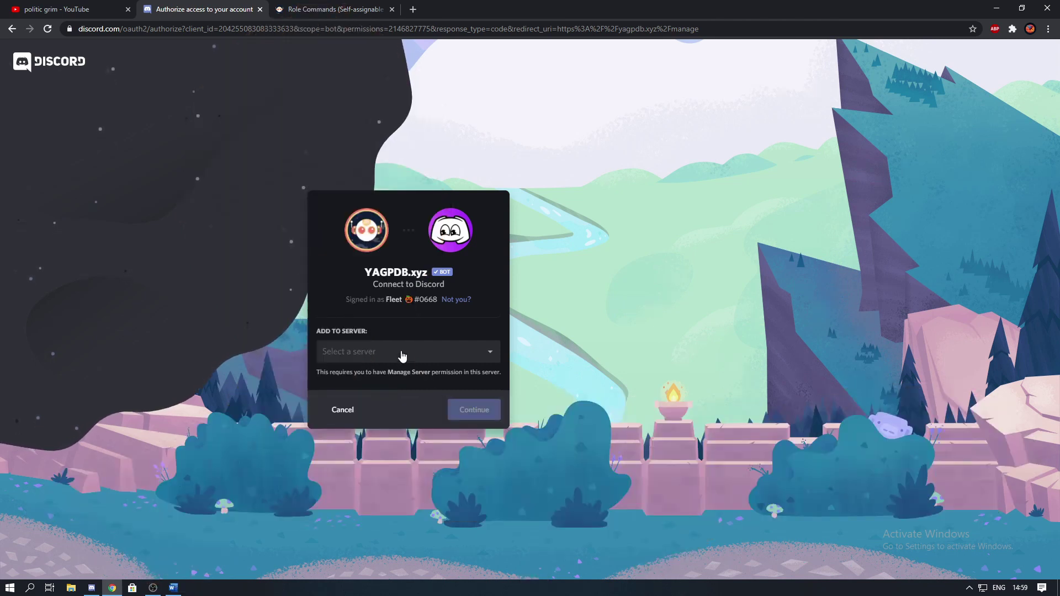
left_click(401, 355)
left_click(370, 371)
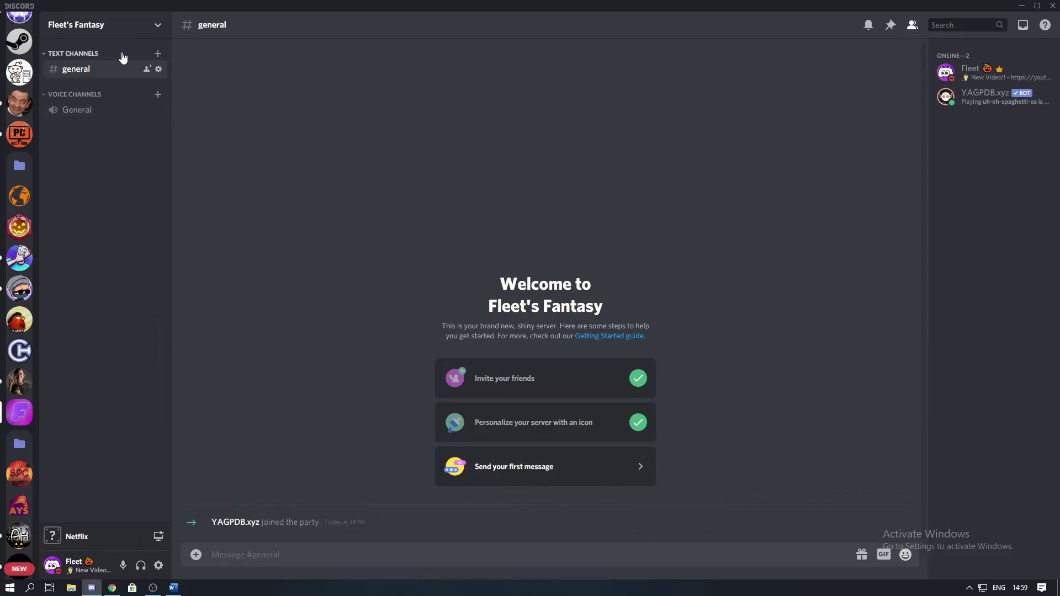
Step: Open the server settings of Fleet's Fantasy in Discord and create a role named Fleet
left_click(133, 27)
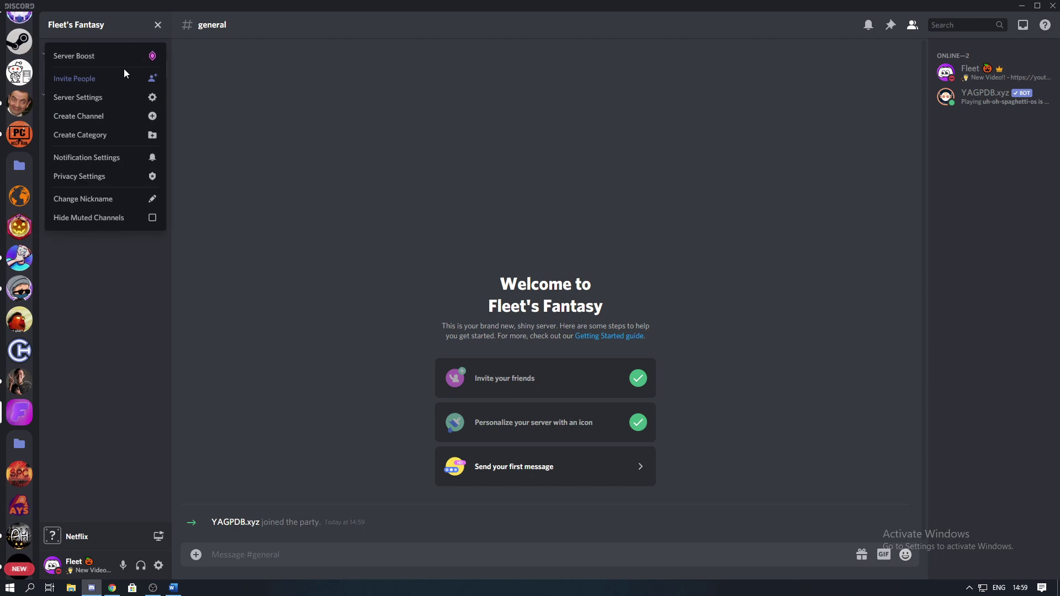
left_click(112, 103)
key("BackSpace")
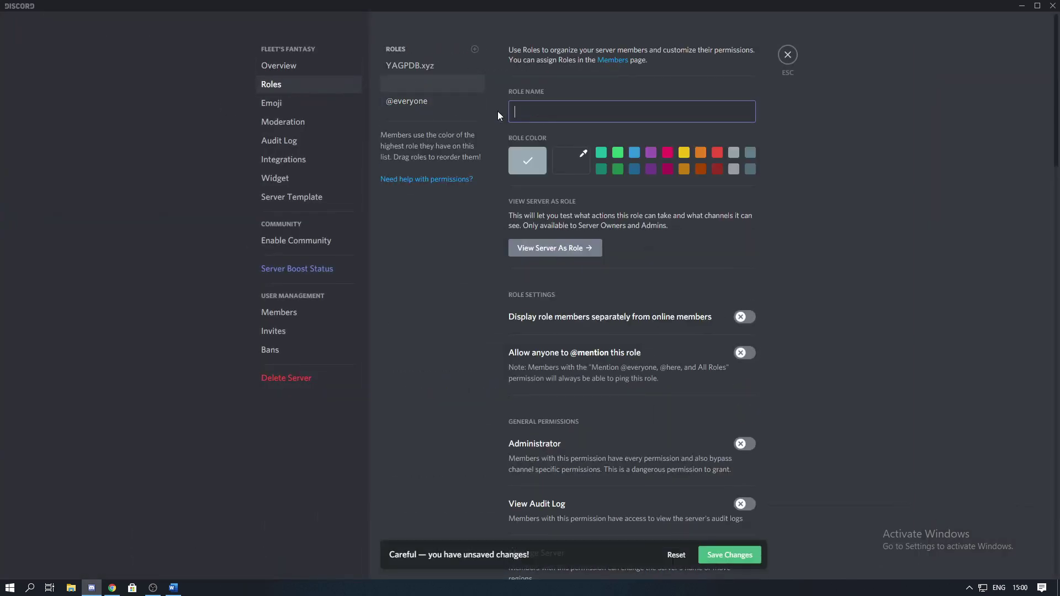
type("Fleet")
left_click(474, 50)
key("BackSpace")
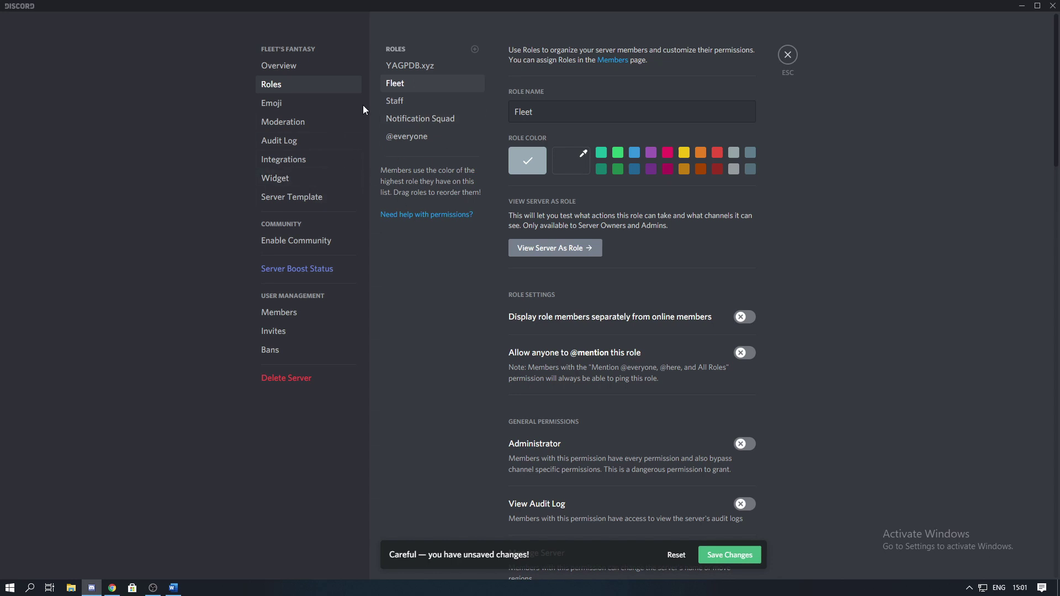
left_click(407, 136)
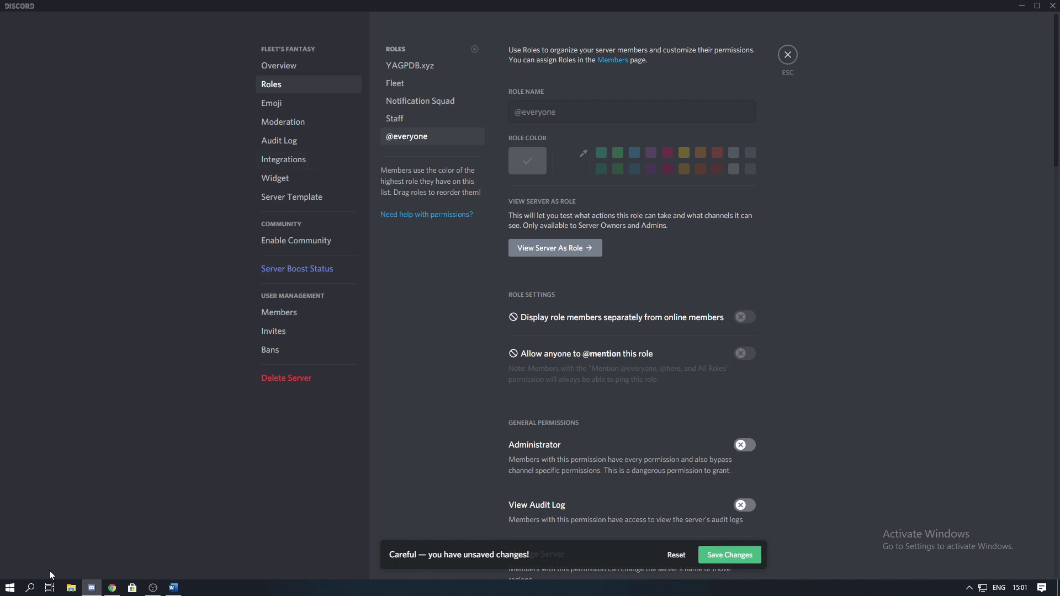
Step: Switch to the YAGPDB control panel in the browser and select Fleet's Fantasy as the server to manage
left_click(117, 587)
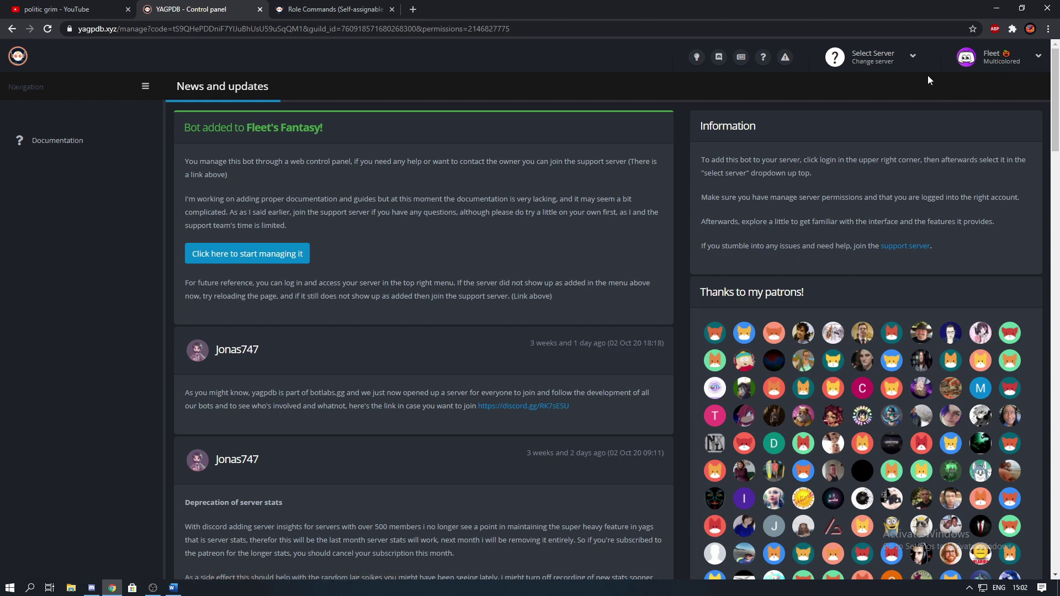
left_click(884, 60)
left_click(870, 103)
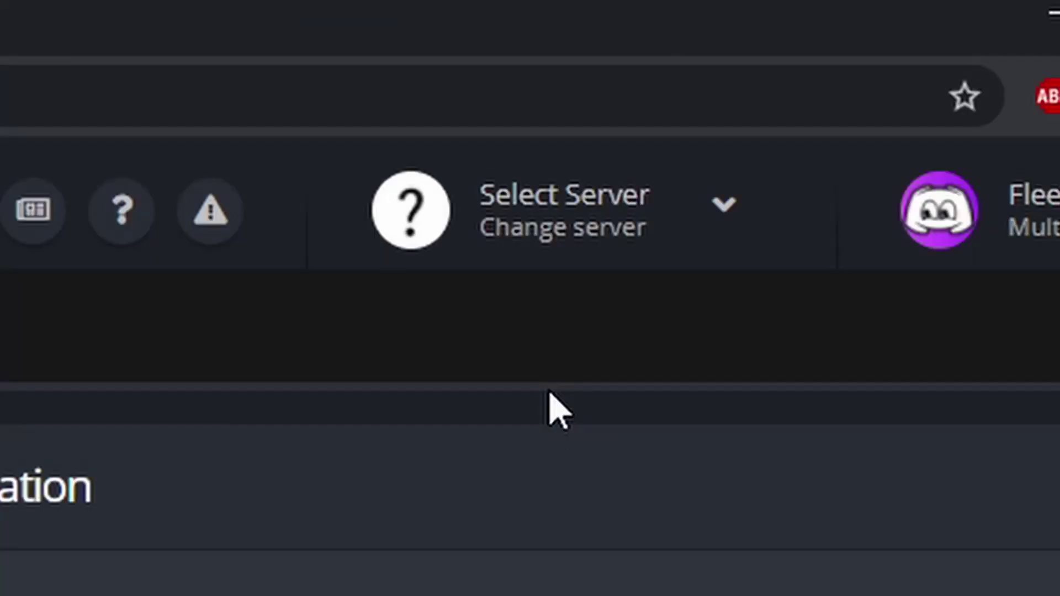
Step: Open the Role commands settings from the Misc section of the combined overview
scroll(630, 258, "up", 3)
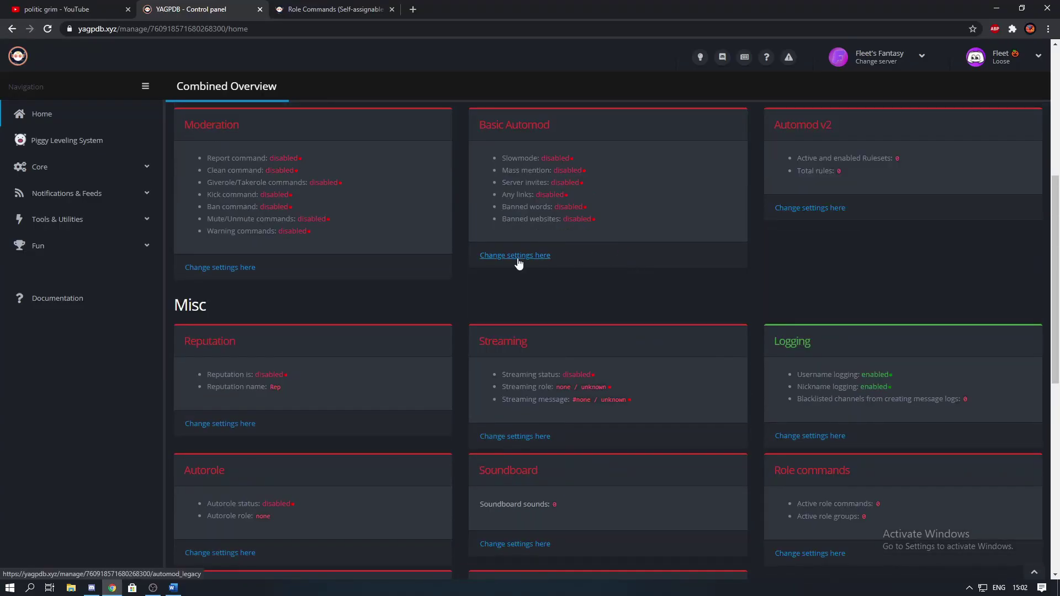
scroll(524, 259, "up", 3)
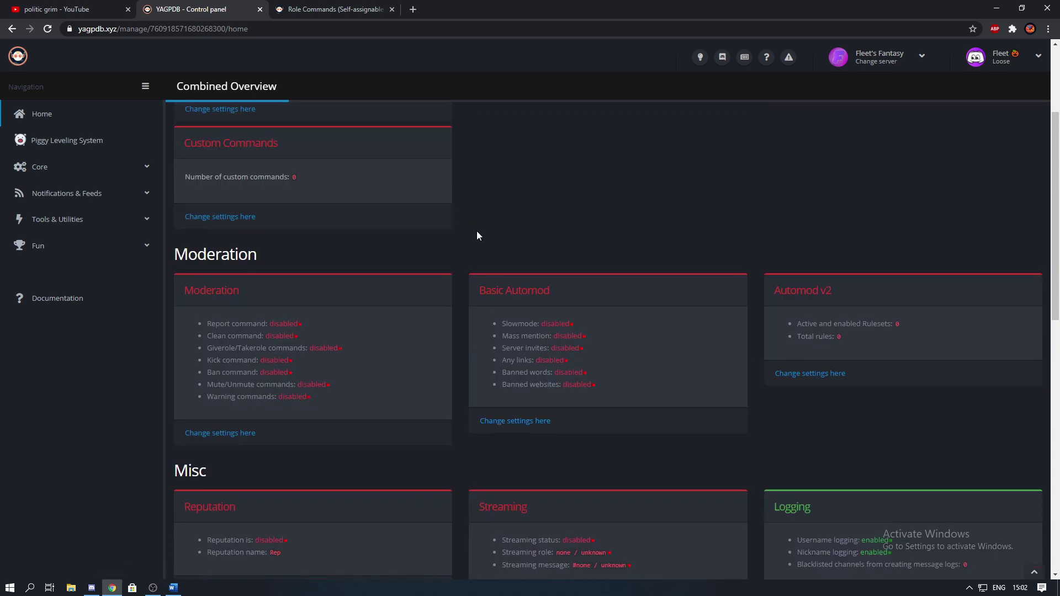
scroll(476, 232, "up", 3)
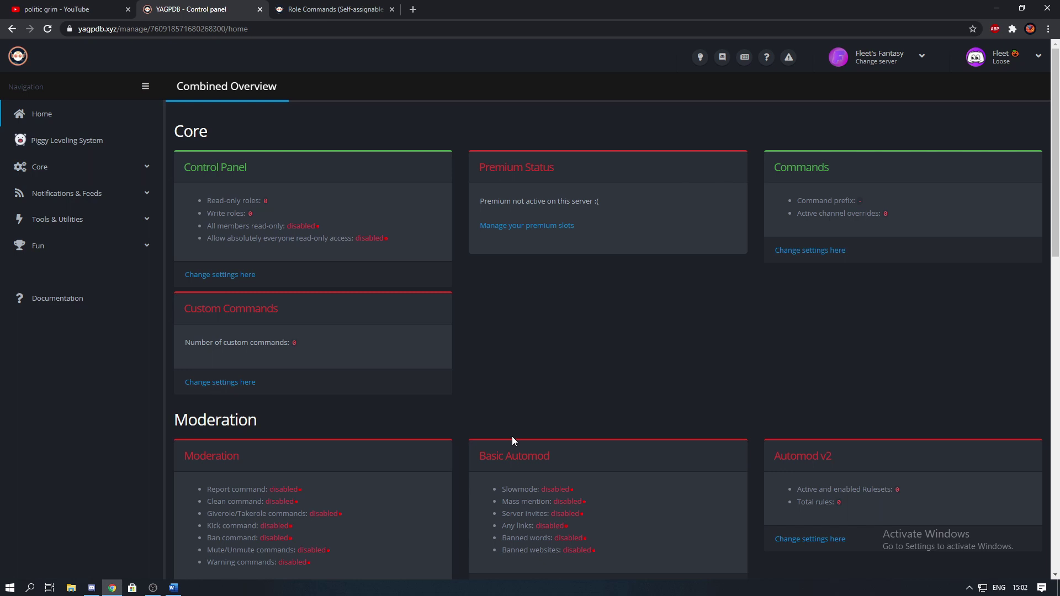
scroll(472, 267, "down", 15)
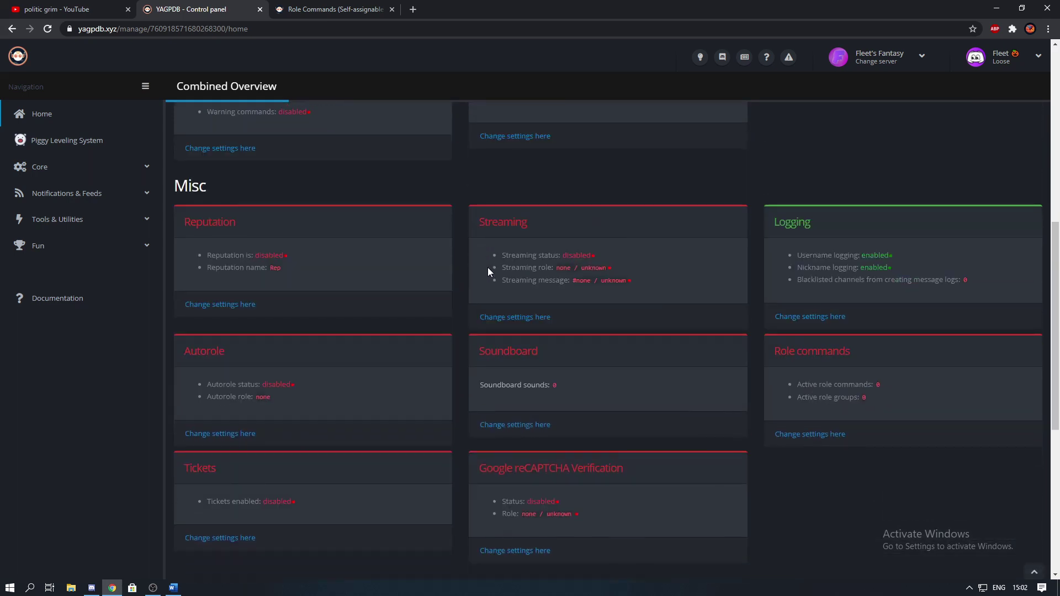
scroll(385, 316, "up", 5)
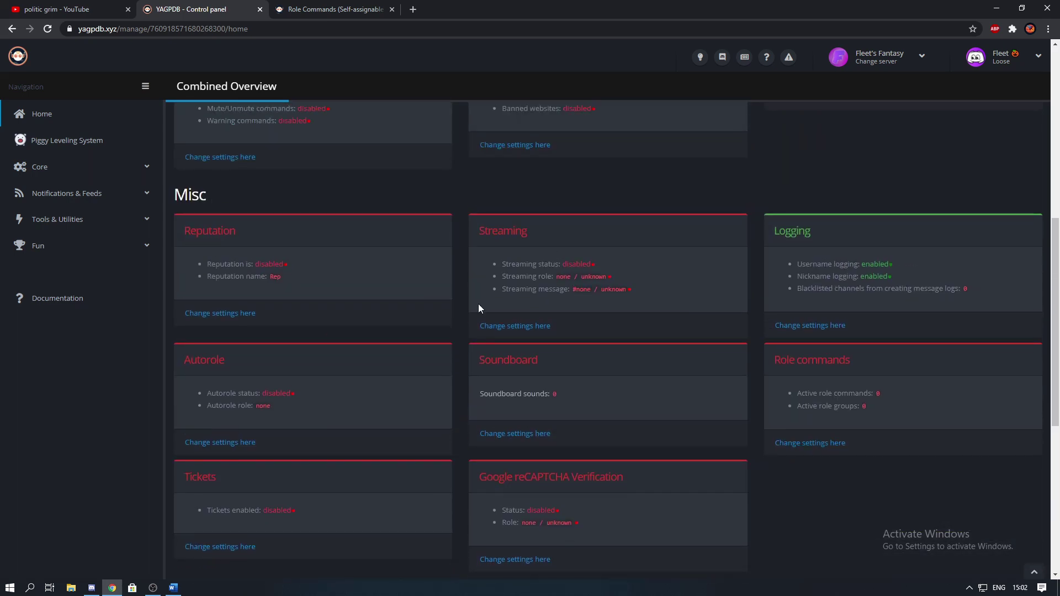
left_click(810, 443)
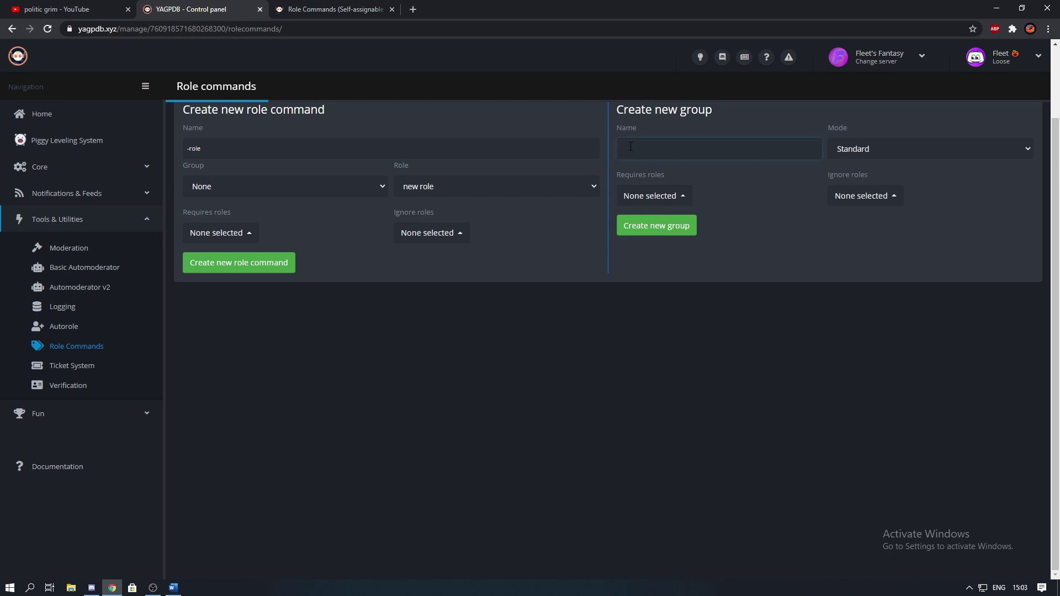
Step: Create a new role group named Upload with the mode set to Single
type("Upload")
left_click(931, 149)
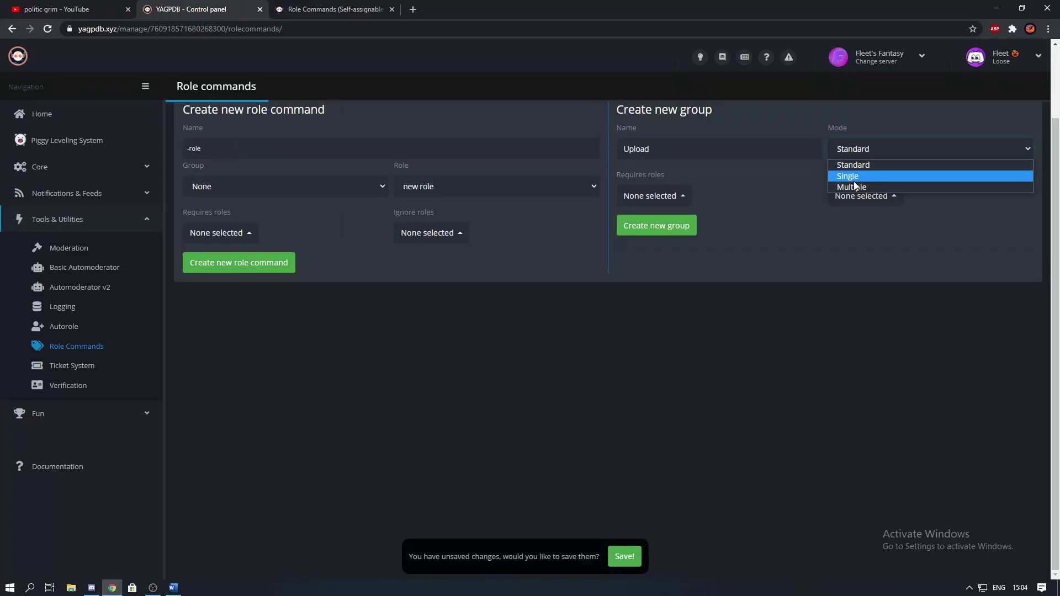
left_click(854, 176)
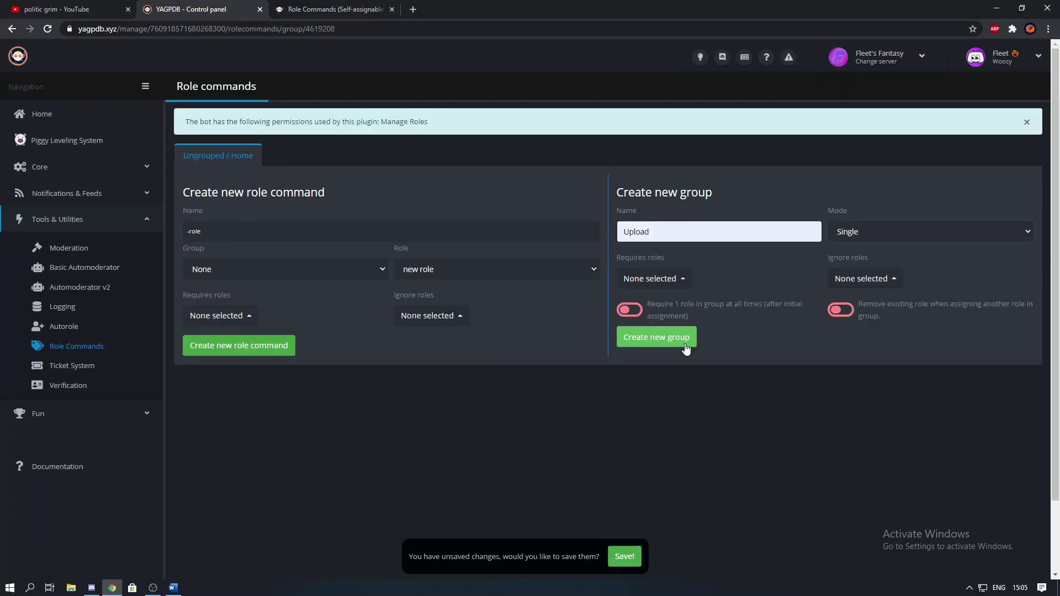
left_click(685, 344)
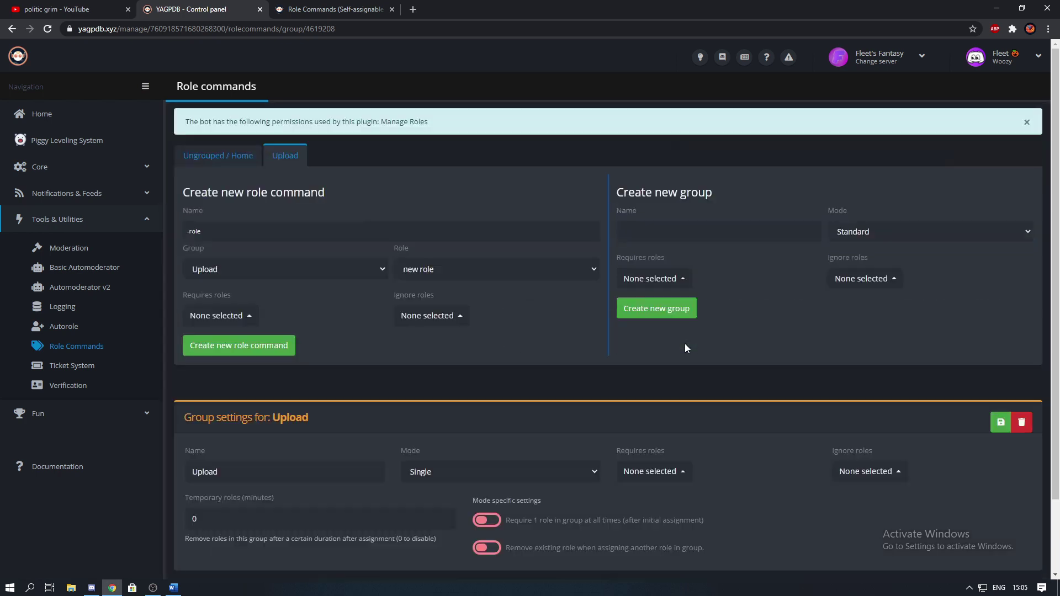
Step: Create a role command named Notification Squad in the Upload group, assigned to the Notification Squad role
left_click(298, 231)
type("Notificatio")
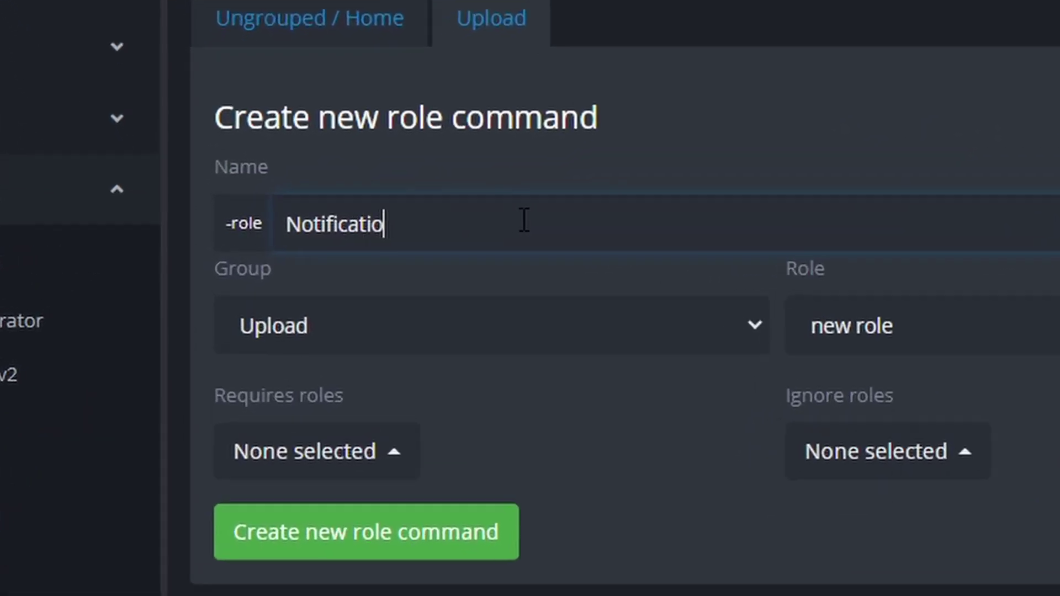
type("n Squad")
left_click(381, 324)
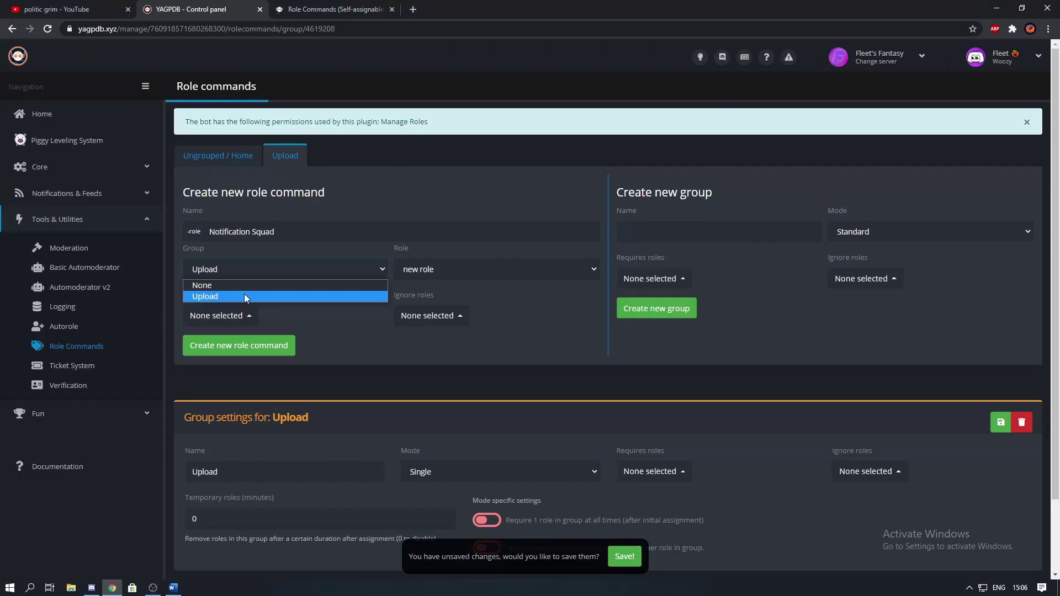
left_click(238, 299)
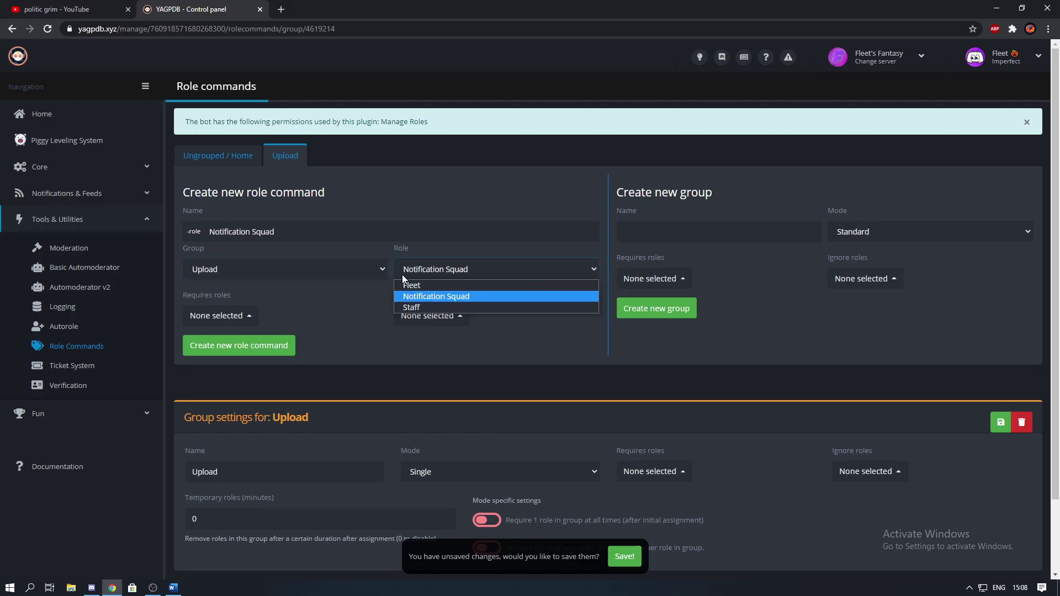
left_click(430, 297)
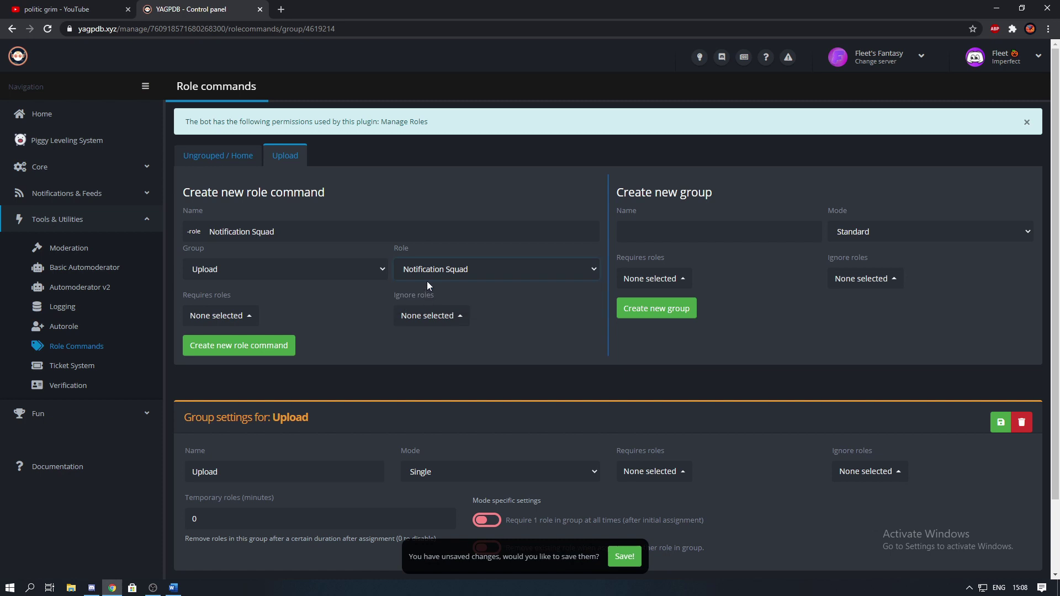
left_click(223, 341)
scroll(336, 342, "down", 3)
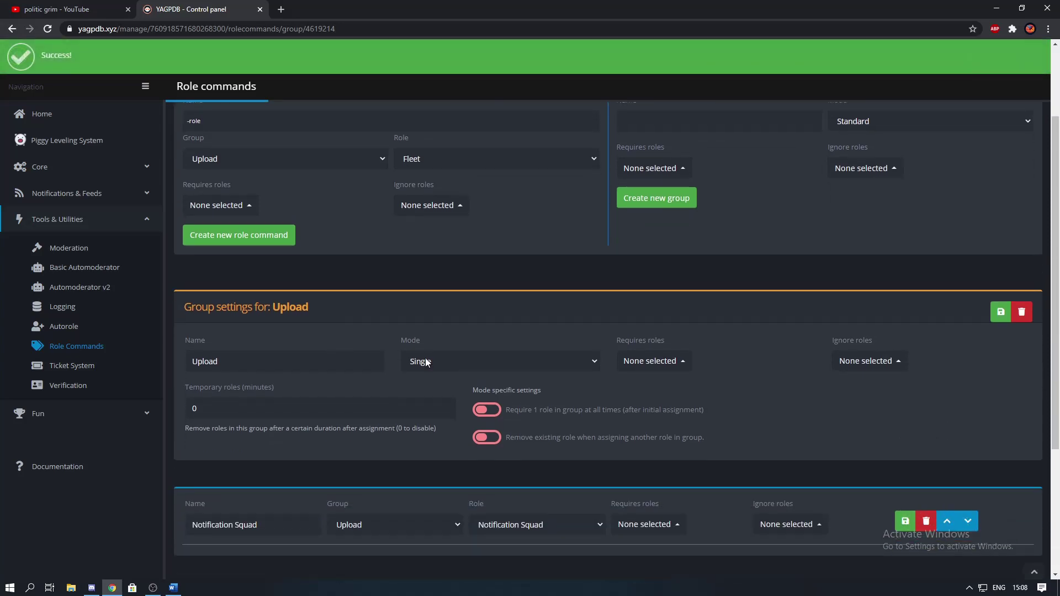
scroll(387, 453, "down", 1)
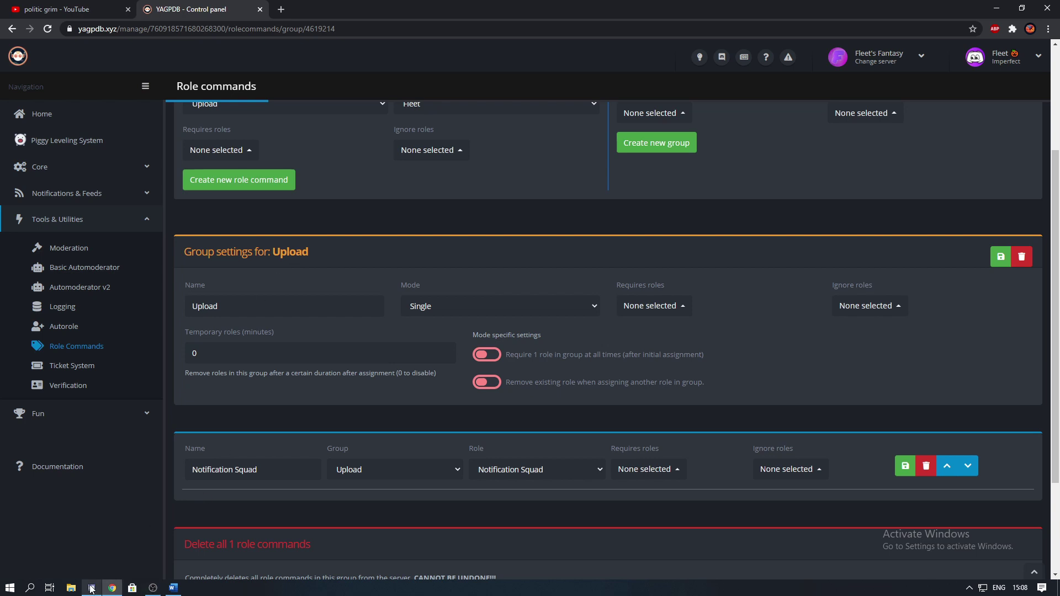
Step: Switch to Discord and send the command "-rolemenu create Upload" in the ping-roles channel
left_click(92, 587)
left_click(439, 89)
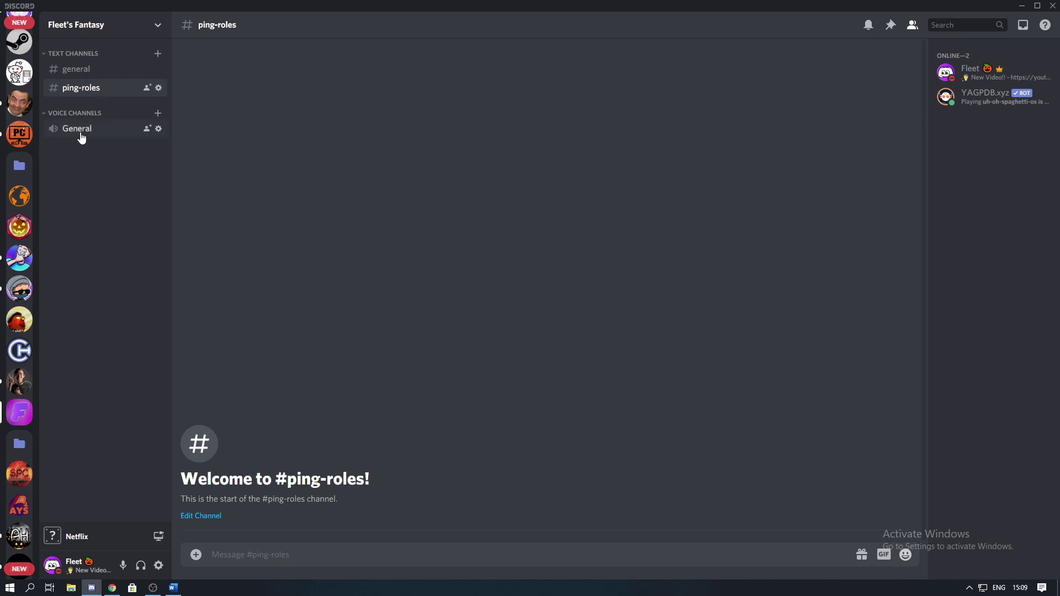
left_click(265, 550)
type("-rolemenu")
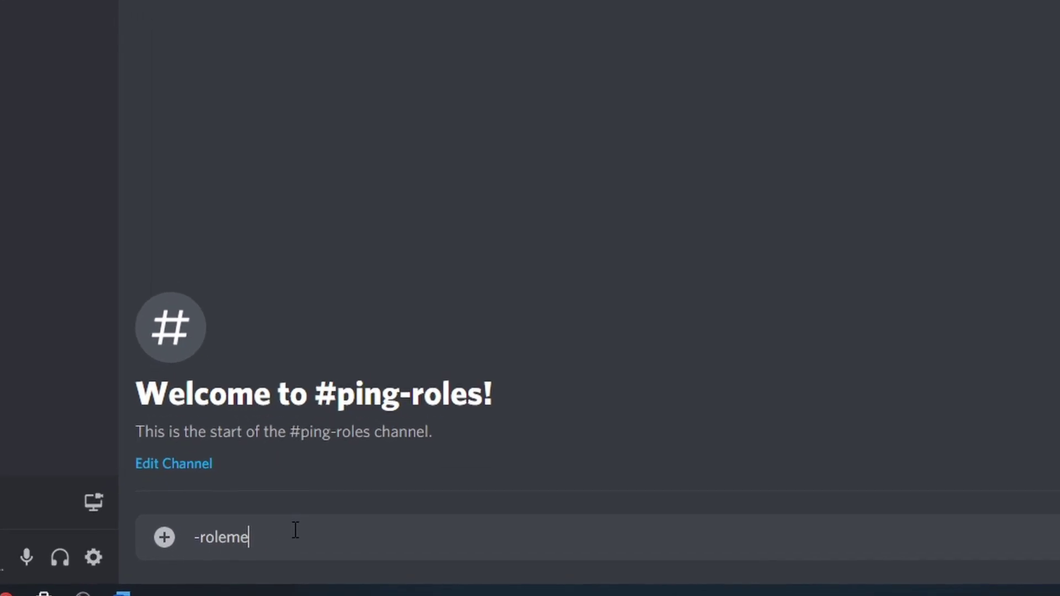
type(" creat")
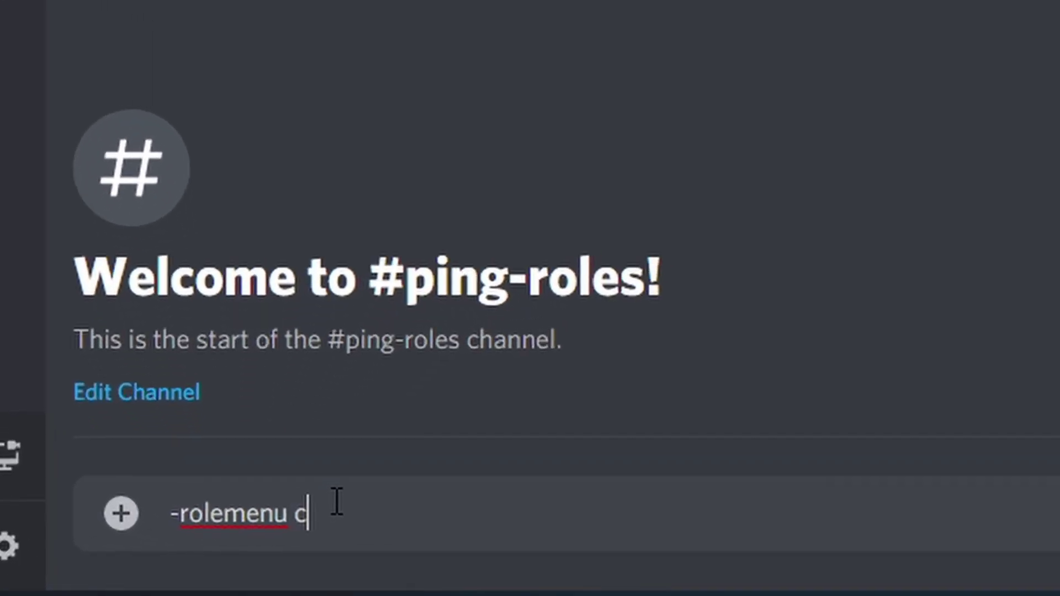
type("e ")
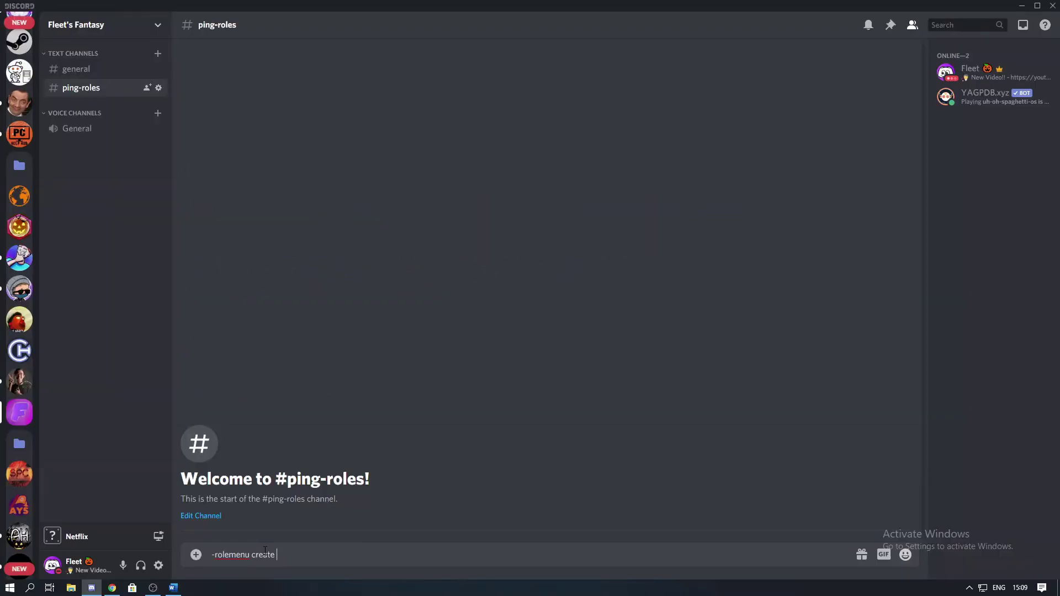
type("Upload")
key("Return")
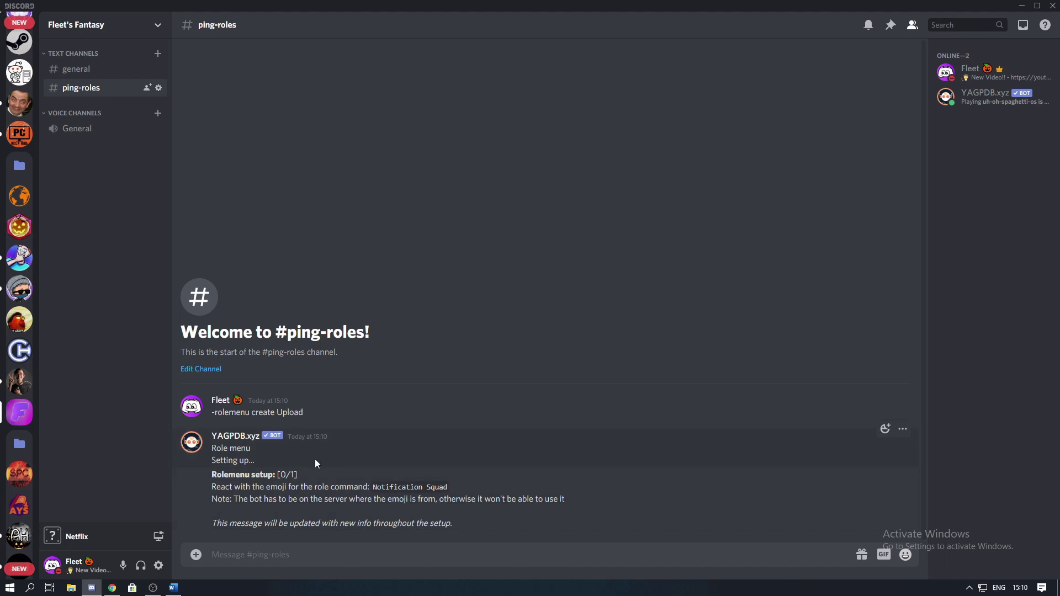
Step: React to the bot's role menu setup message with the :YouTube: emoji and check the roles on your own profile
left_click(886, 463)
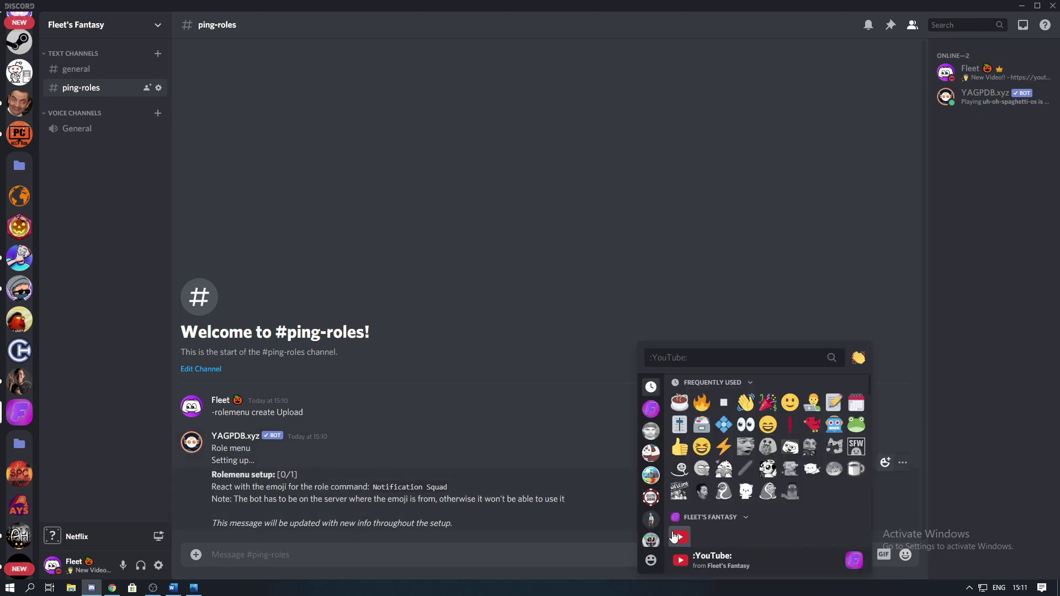
left_click(678, 537)
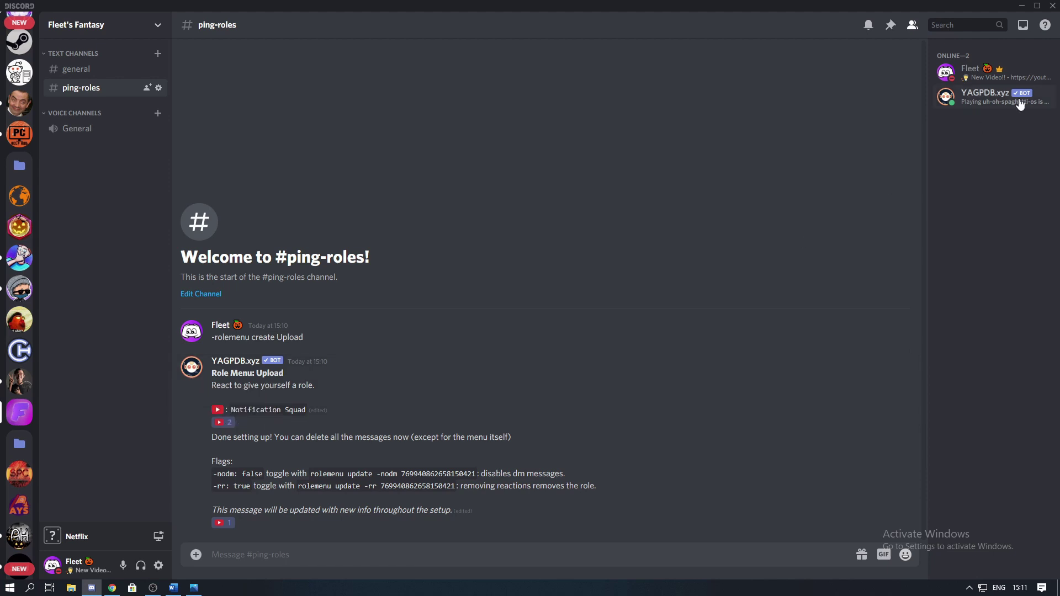
left_click(996, 72)
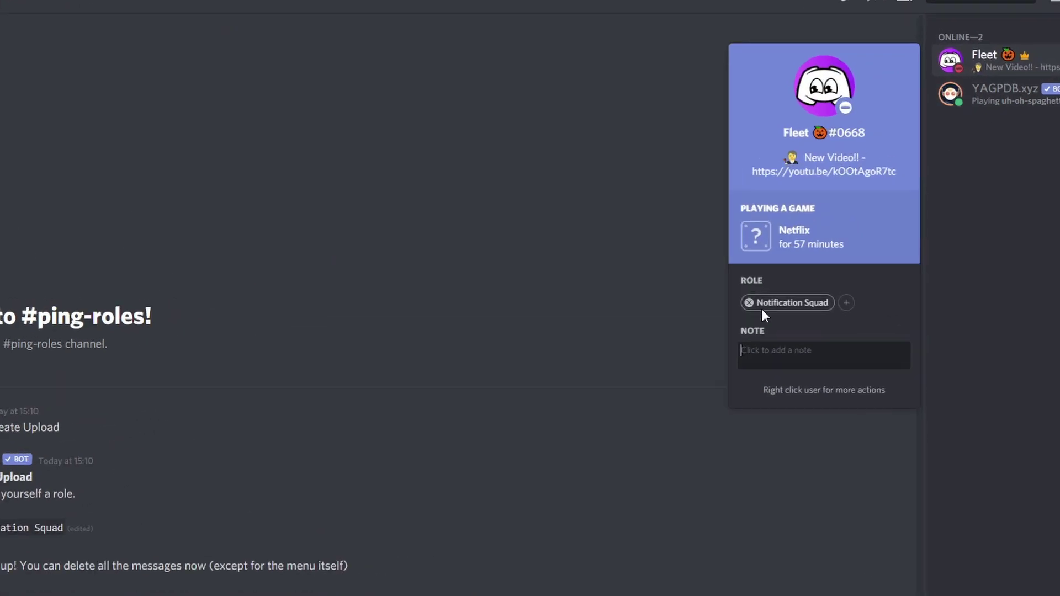
left_click(220, 354)
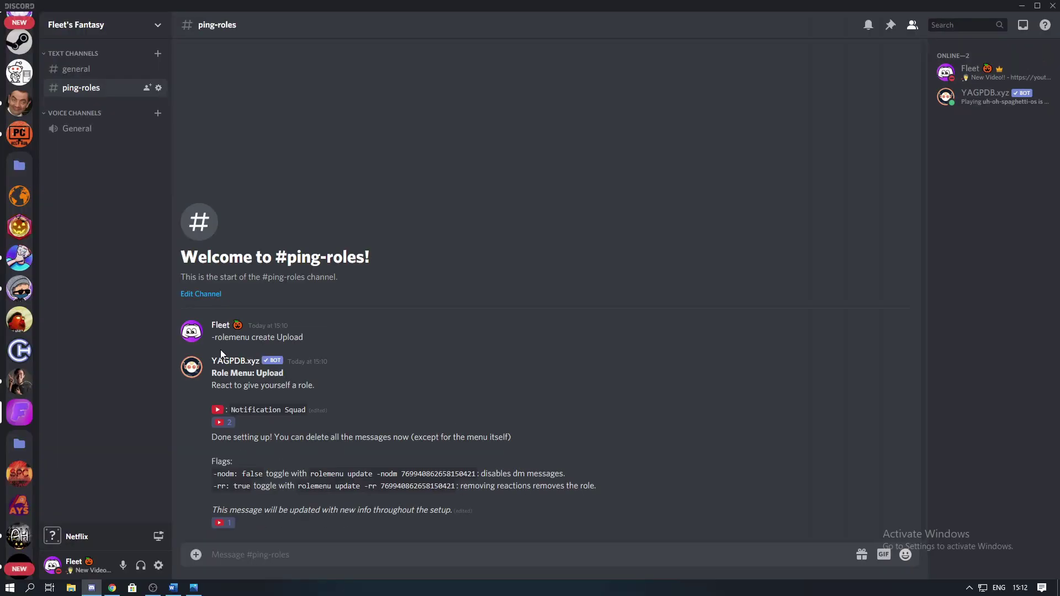
Step: Delete the "-rolemenu create Upload" message and the bot's setup message, leaving only the role menu
right_click(315, 338)
left_click(358, 509)
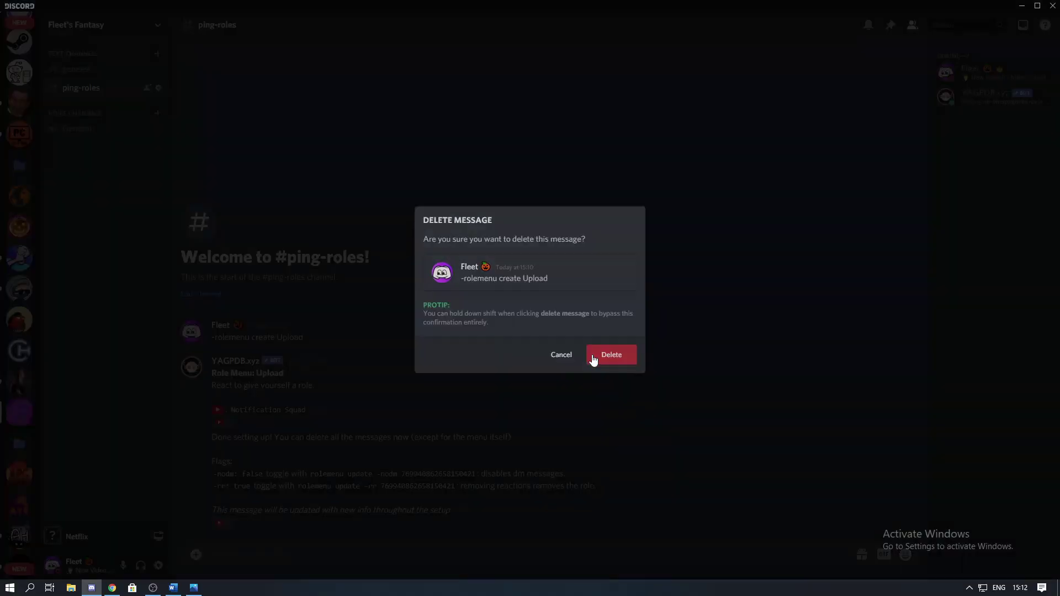
left_click(592, 360)
right_click(301, 457)
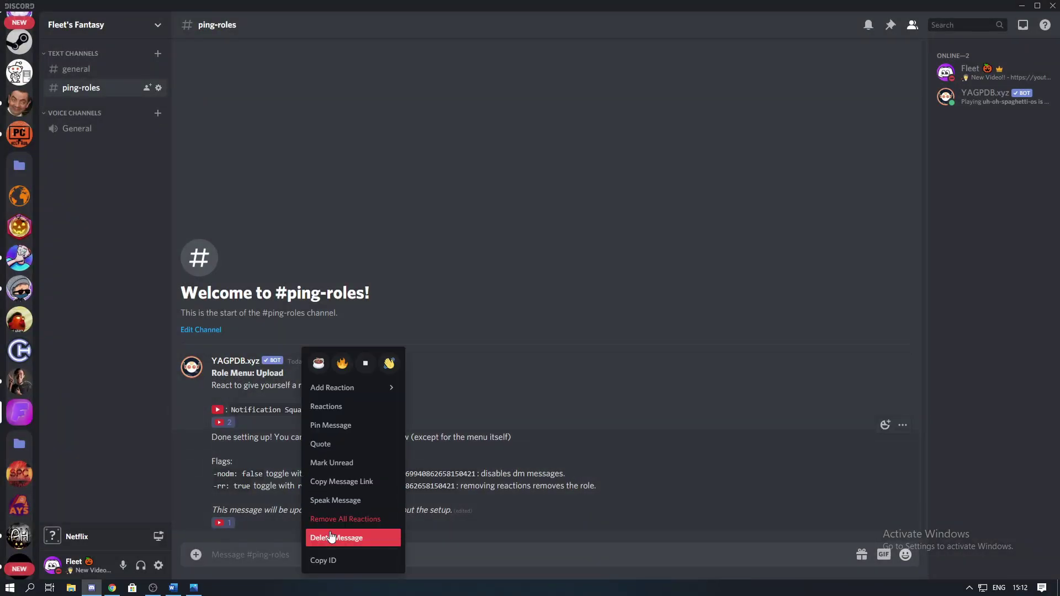
left_click(365, 536)
left_click(616, 441)
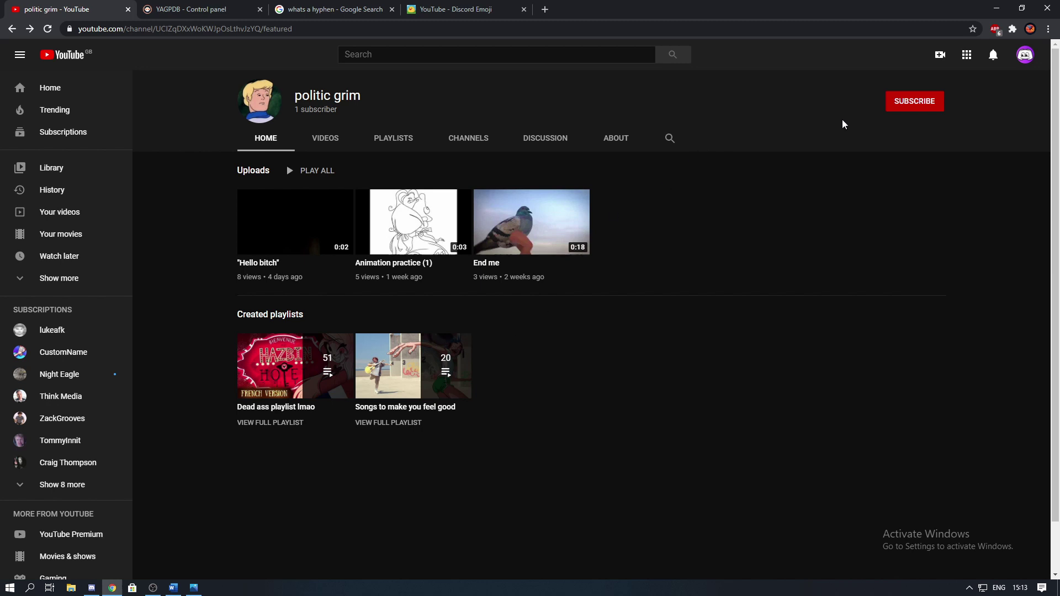
Step: Switch to YouTube in the browser and subscribe to the politic grim channel
left_click(931, 109)
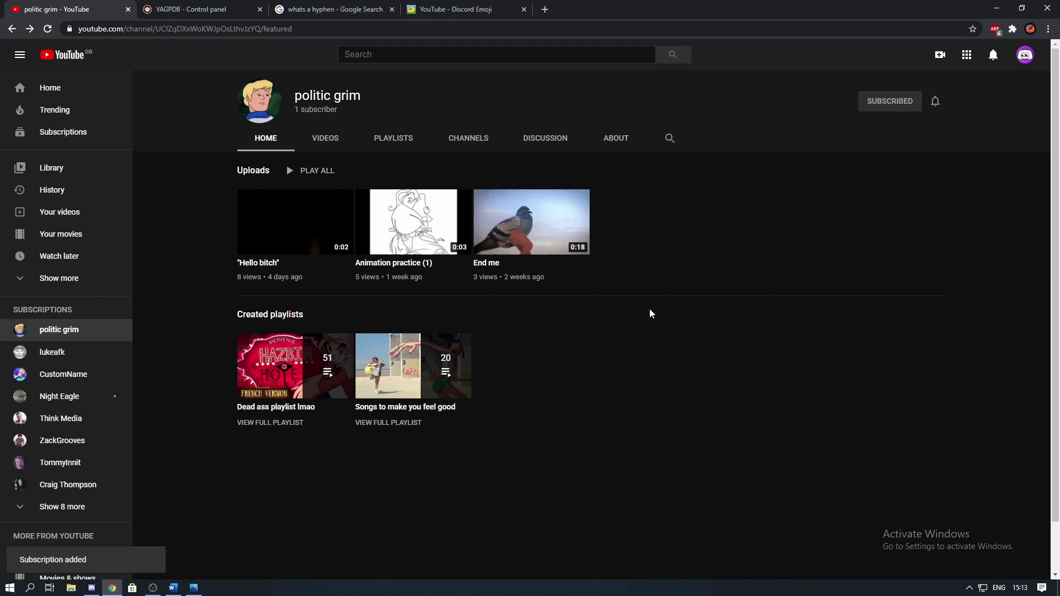